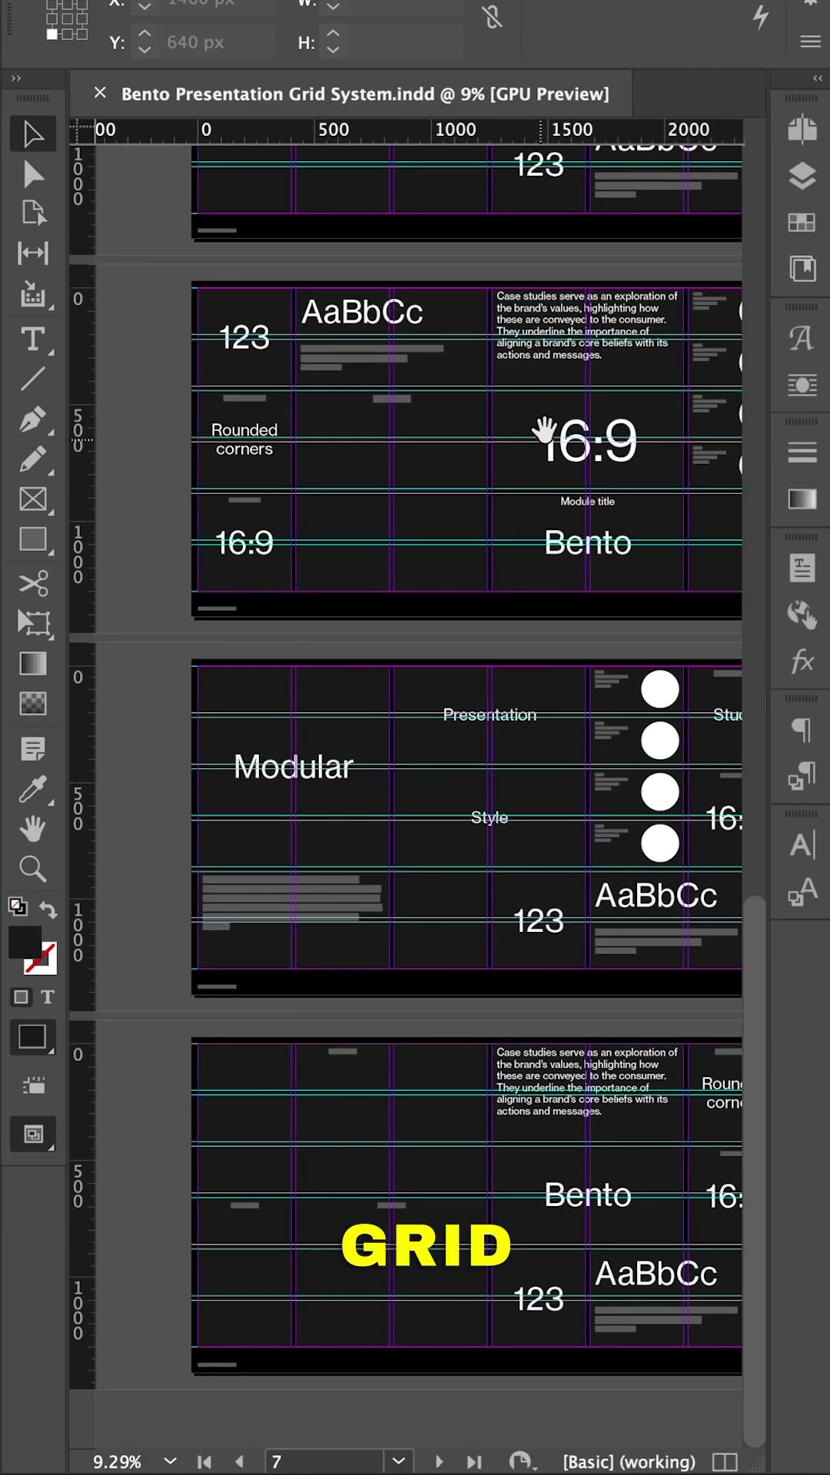
# Navigate and zoom around the slide pages to inspect the typography module.
pyautogui.moveTo(576, 789); pyautogui.dragTo(543, 510)
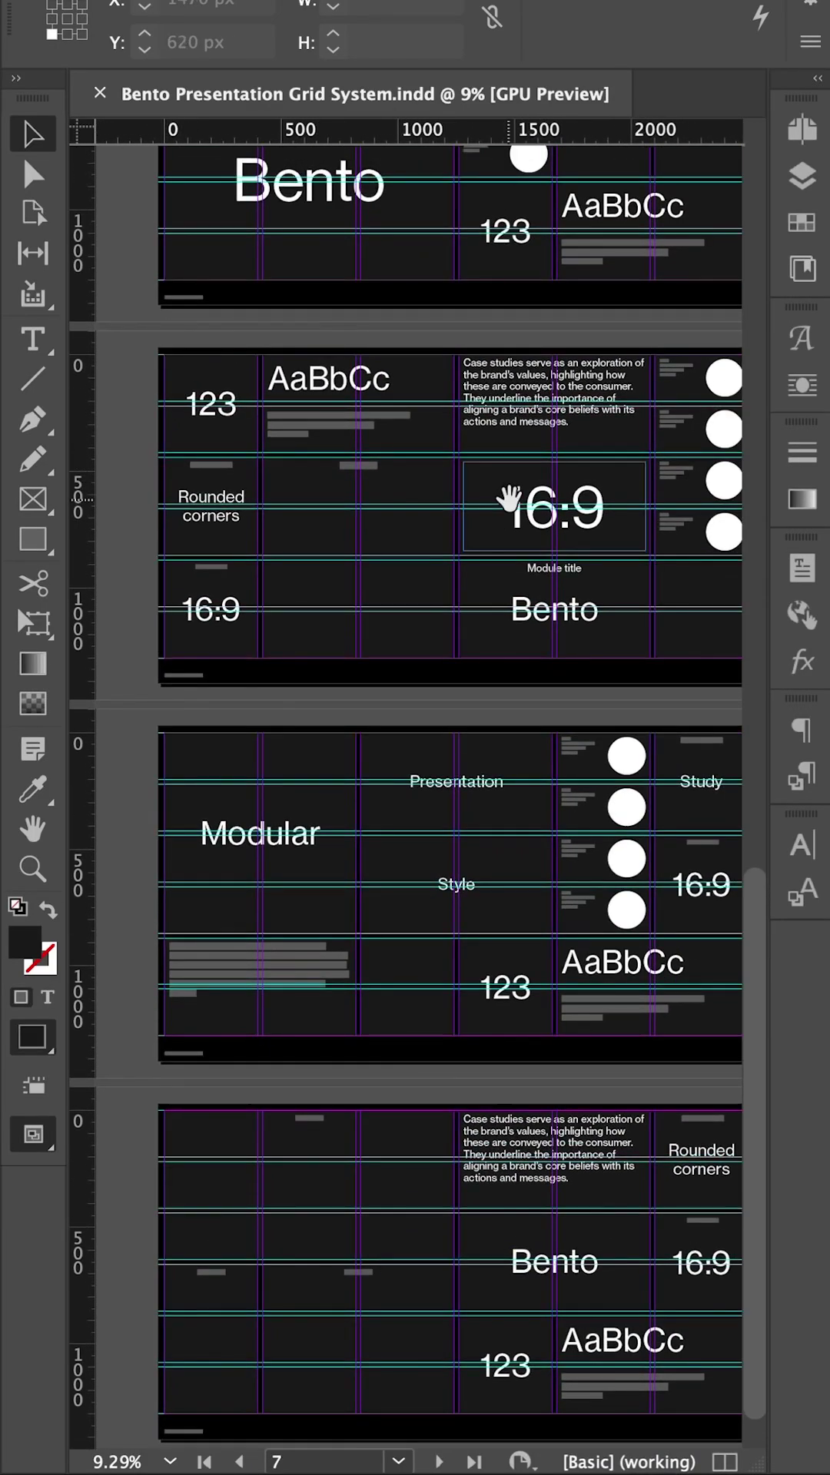
pyautogui.press('z')
pyautogui.moveTo(431, 425); pyautogui.dragTo(547, 527)
pyautogui.hotkey('ctrl', "'")
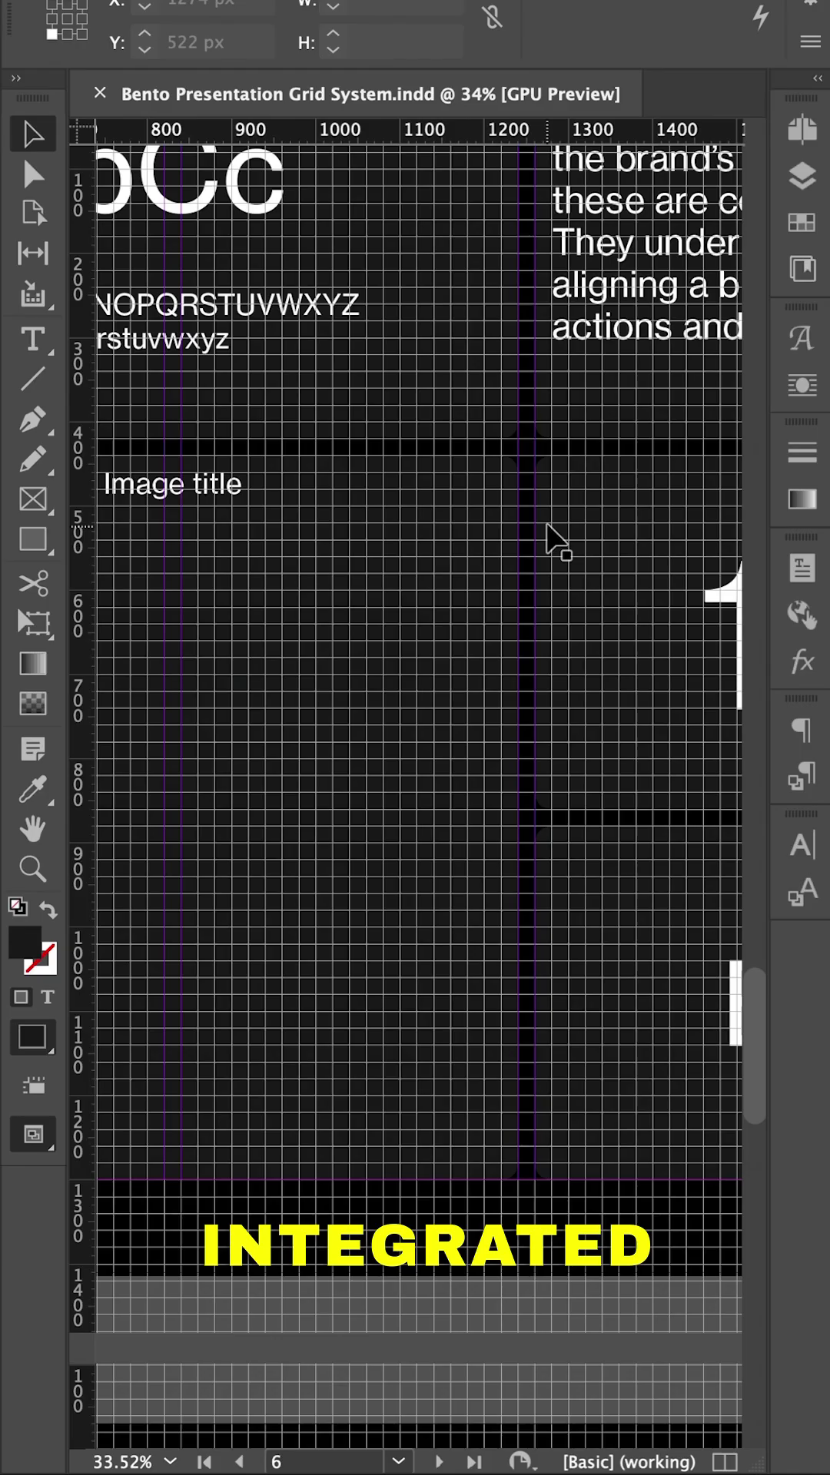
pyautogui.keyDown('alt'); pyautogui.click(615, 504); pyautogui.keyUp('alt')
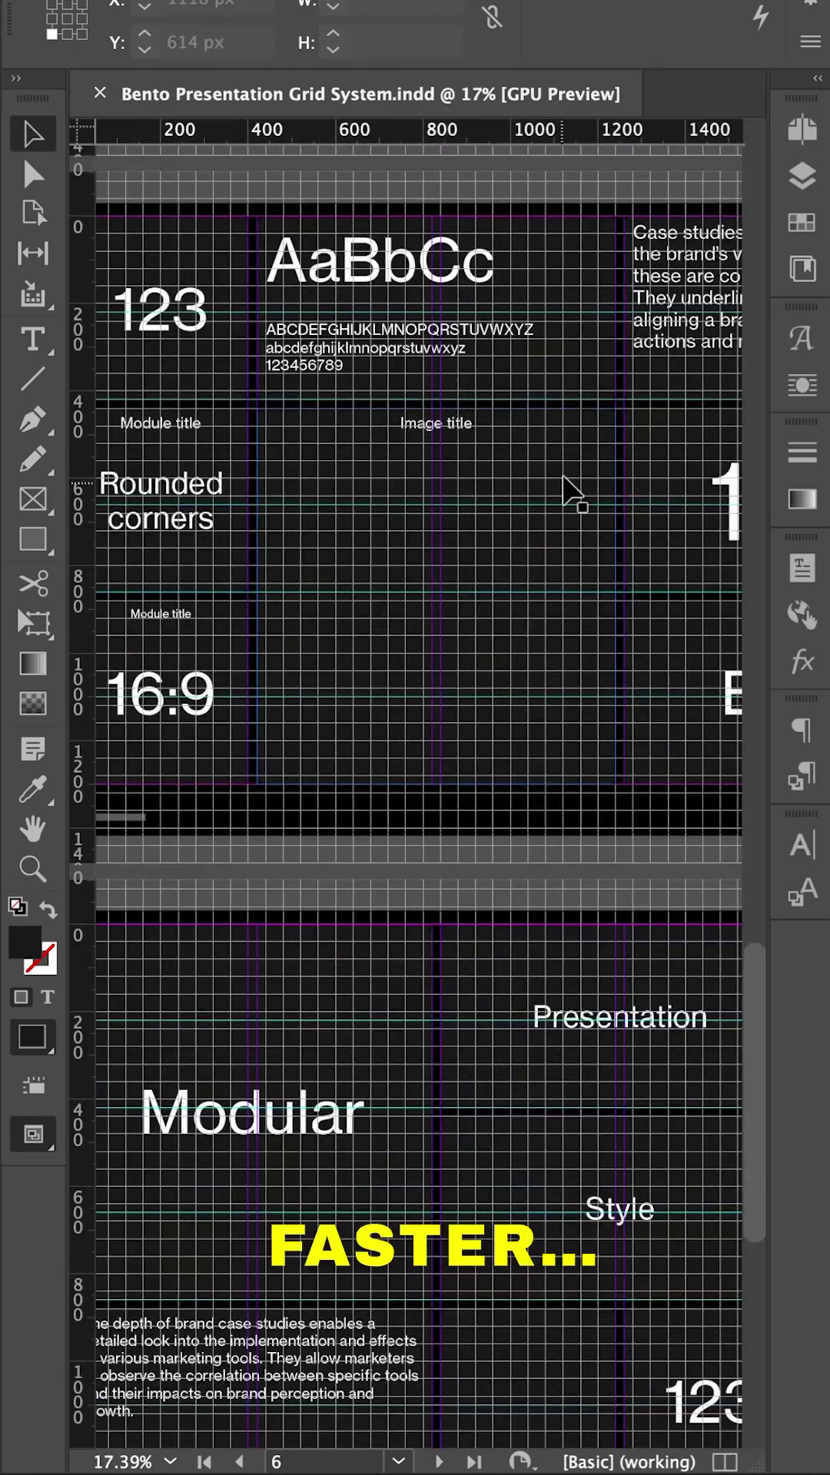
pyautogui.moveTo(662, 495); pyautogui.dragTo(578, 650)
pyautogui.scroll(5, 538, 635)
pyautogui.scroll(-3, 399, 590)
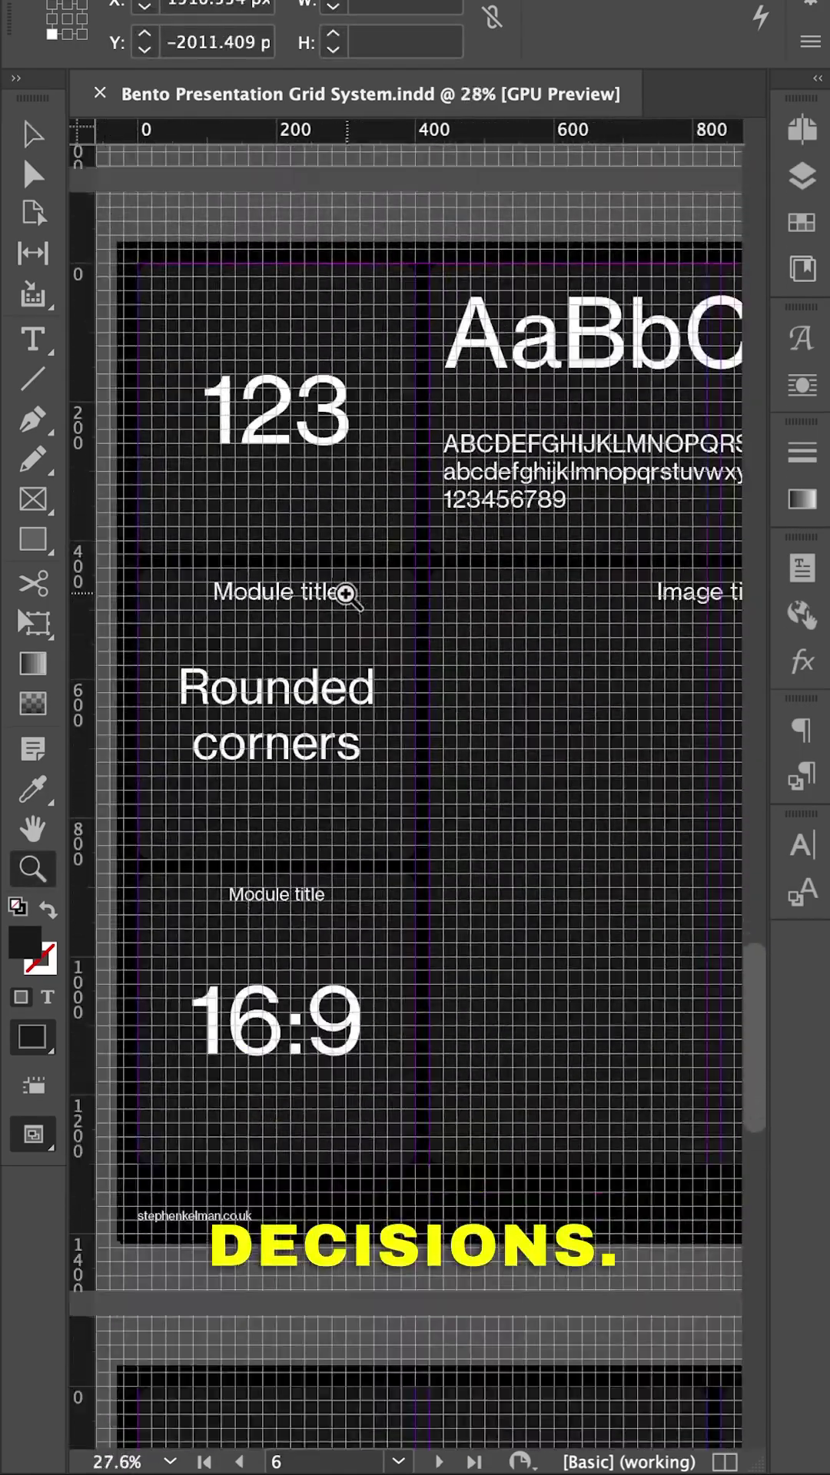
pyautogui.scroll(-1, 342, 592)
# Select the AaBbCc text frame and review its paragraph styles list.
pyautogui.click(455, 417)
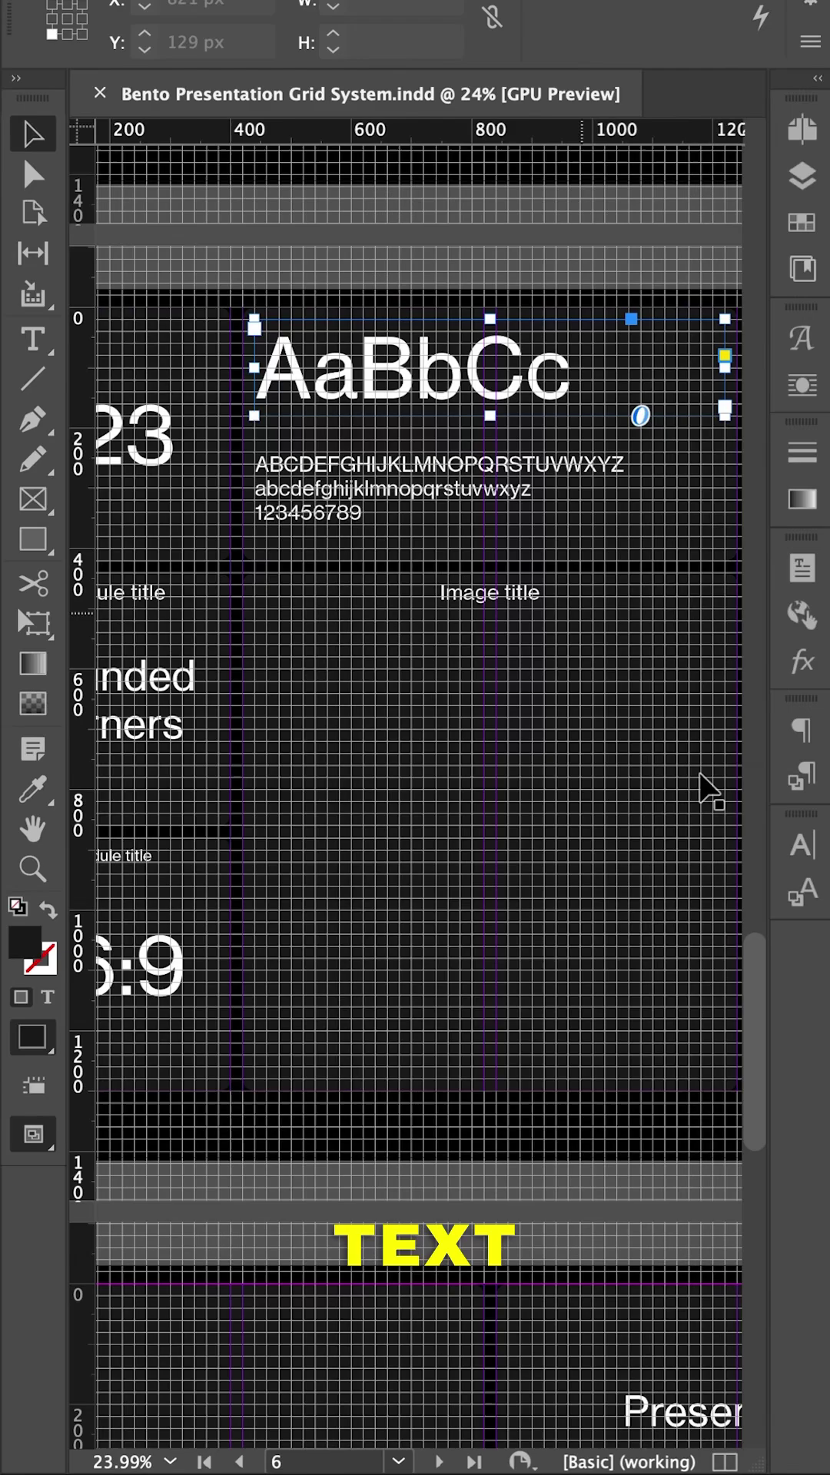
pyautogui.click(804, 776)
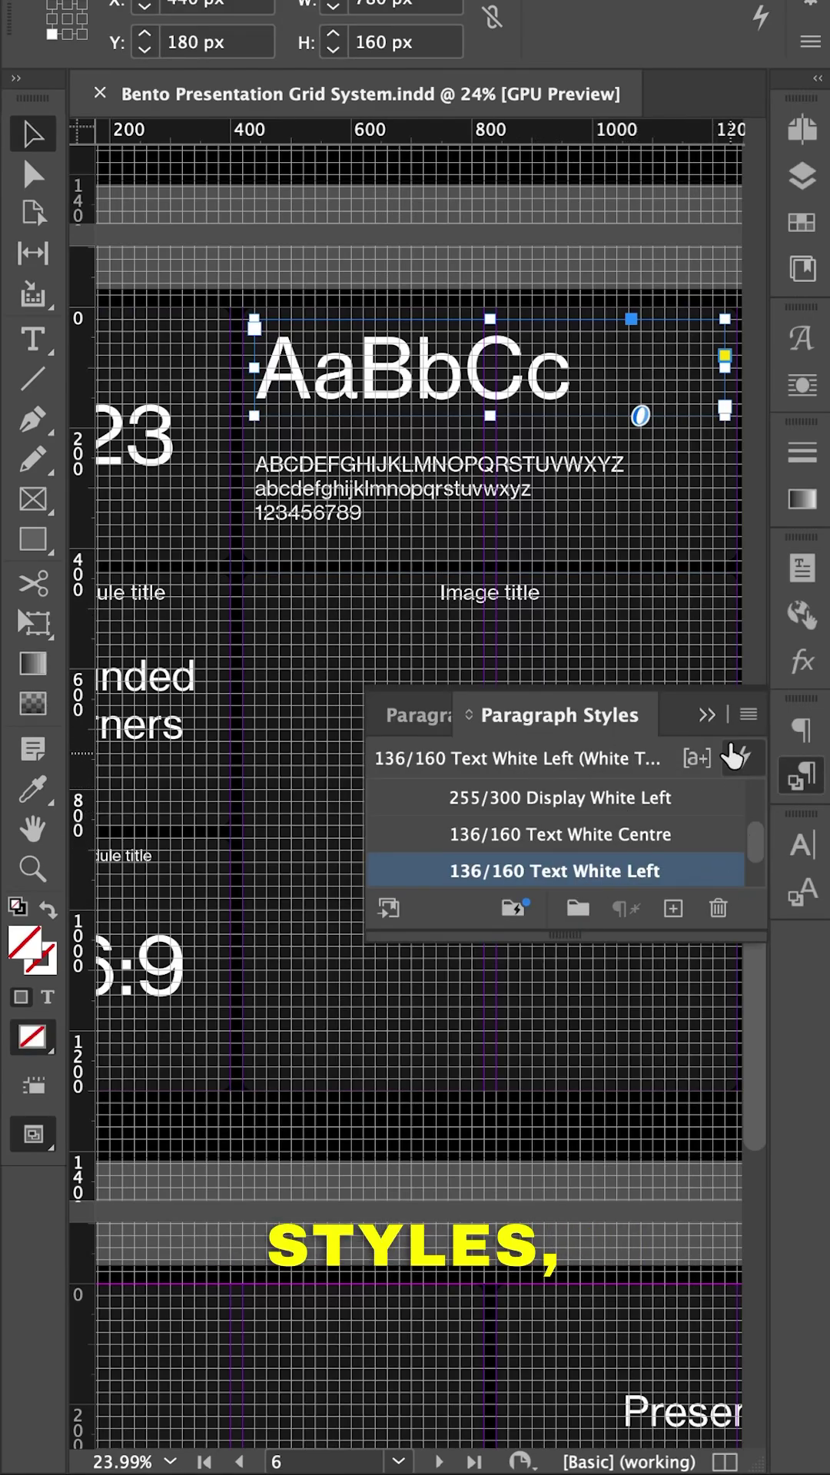
pyautogui.click(708, 716)
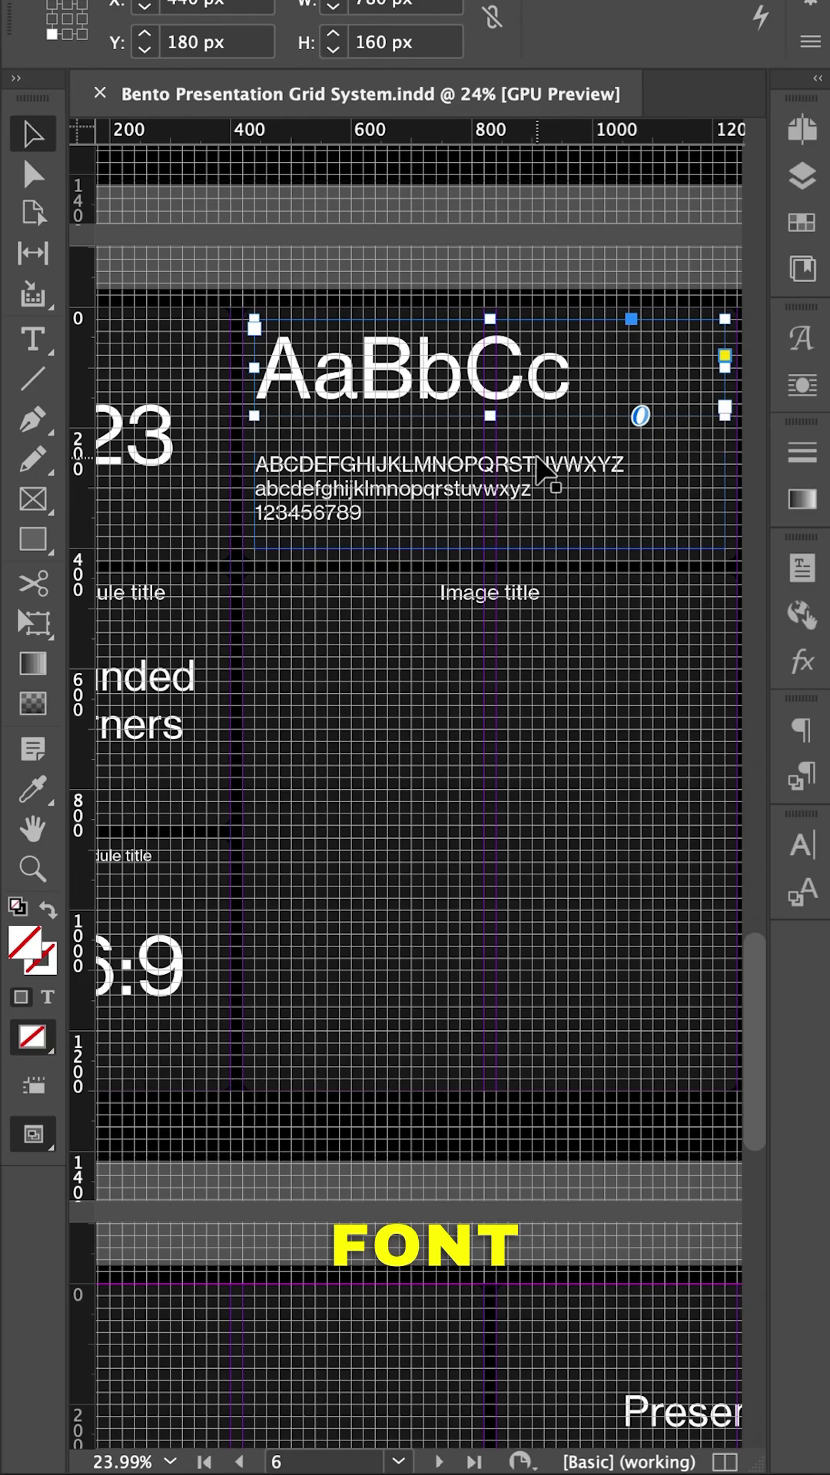
pyautogui.moveTo(495, 410)
pyautogui.mouseDown()
pyautogui.moveTo(495, 794)
pyautogui.moveTo(465, 856)
pyautogui.mouseUp()
pyautogui.scroll(-3, 599, 697)
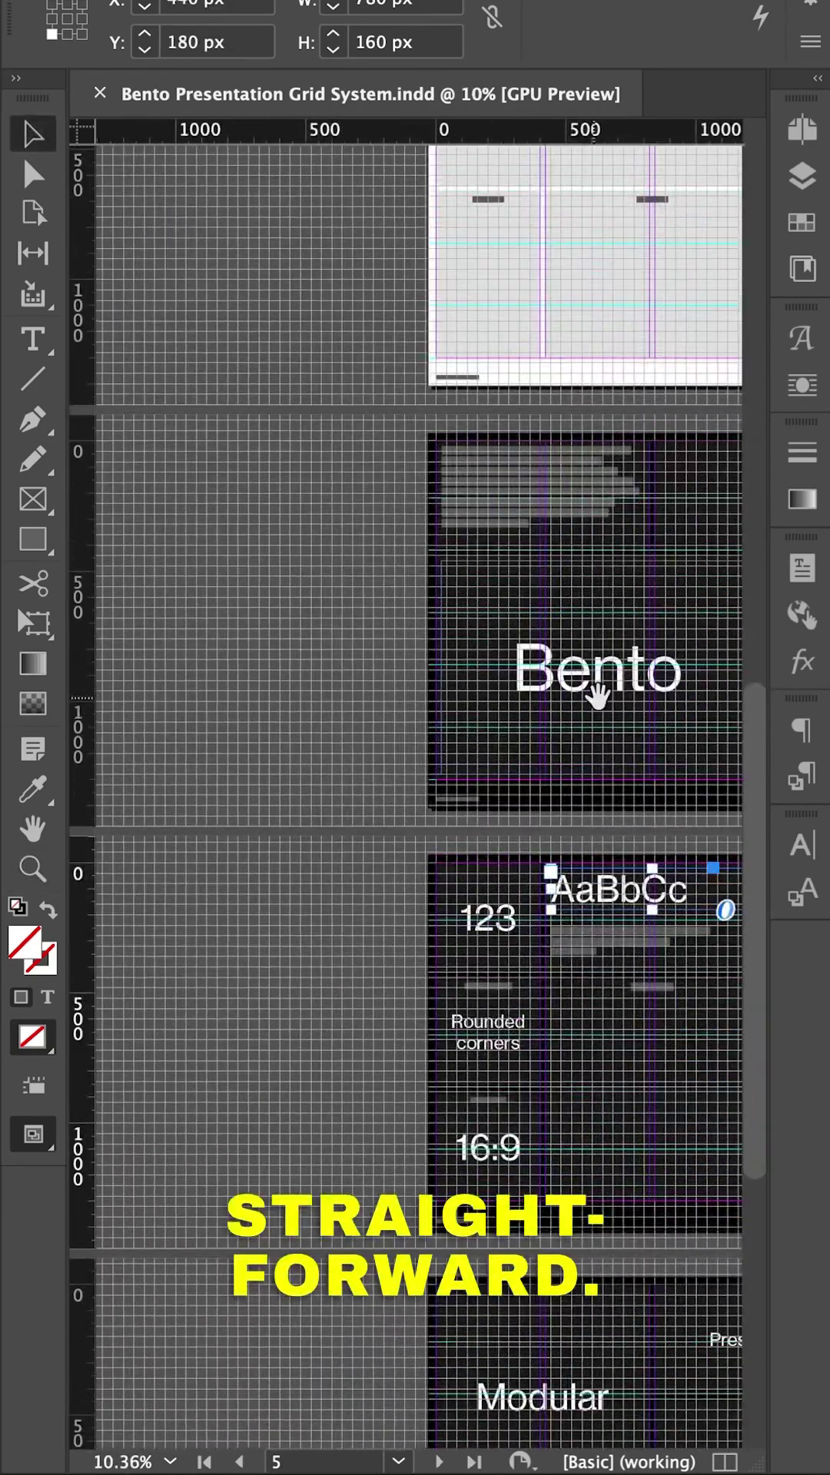
pyautogui.moveTo(598, 697); pyautogui.dragTo(482, 720)
pyautogui.scroll(1, 511, 550)
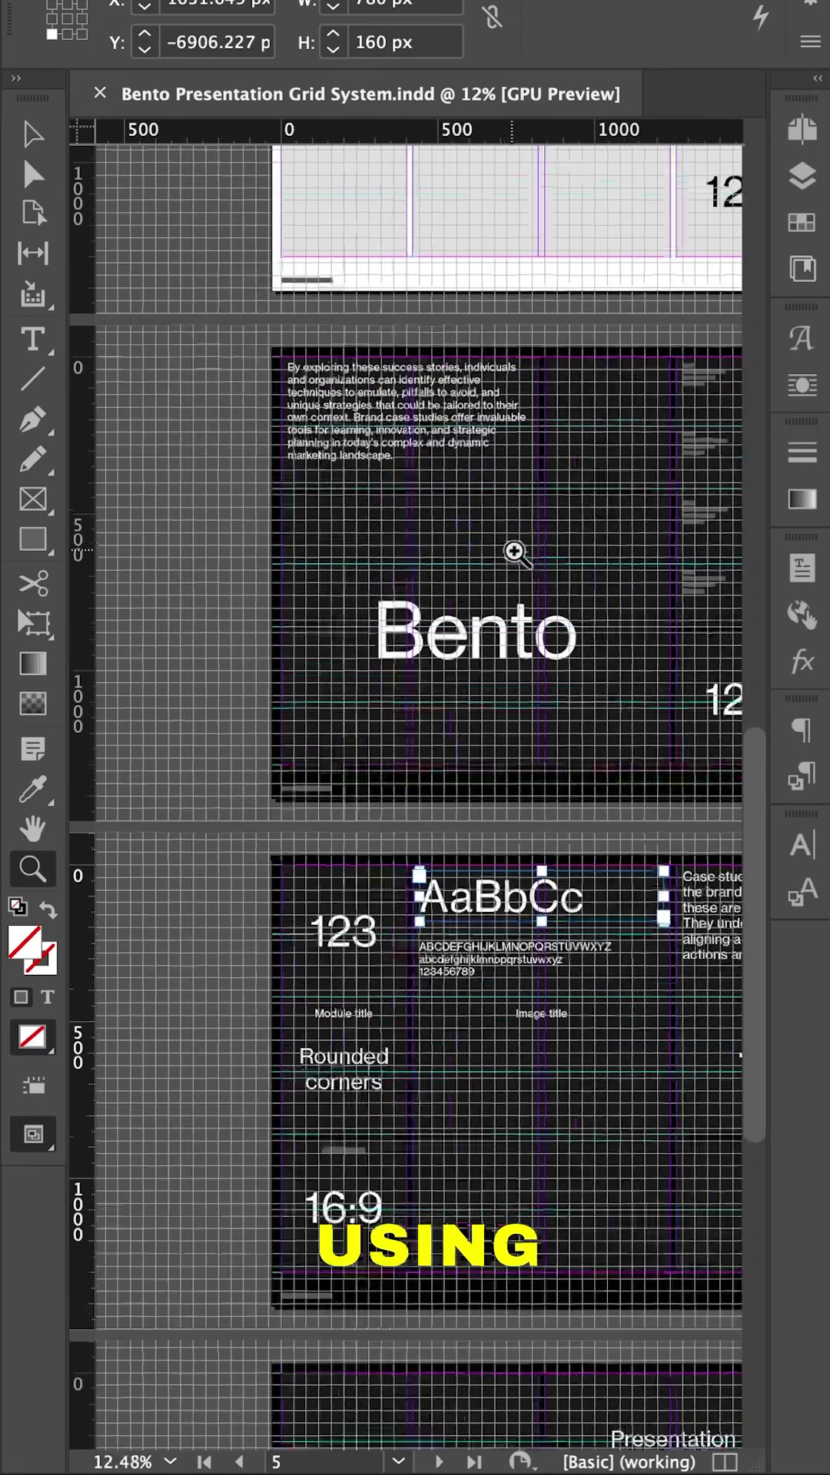
pyautogui.scroll(-2, 511, 549)
pyautogui.scroll(-5, 437, 601)
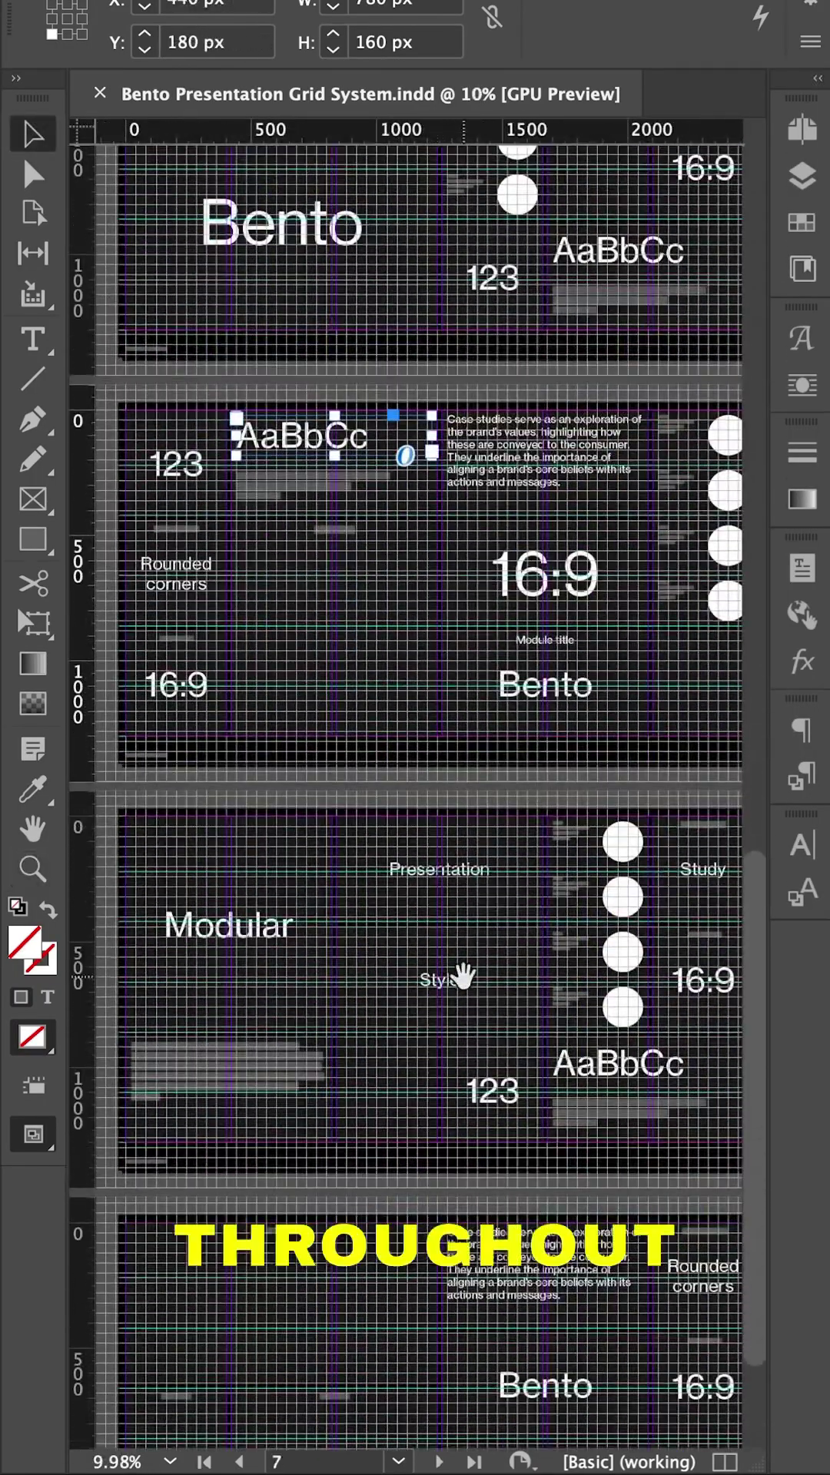
pyautogui.scroll(3, 462, 808)
pyautogui.scroll(3, 511, 675)
pyautogui.scroll(-2, 576, 542)
pyautogui.scroll(3, 582, 551)
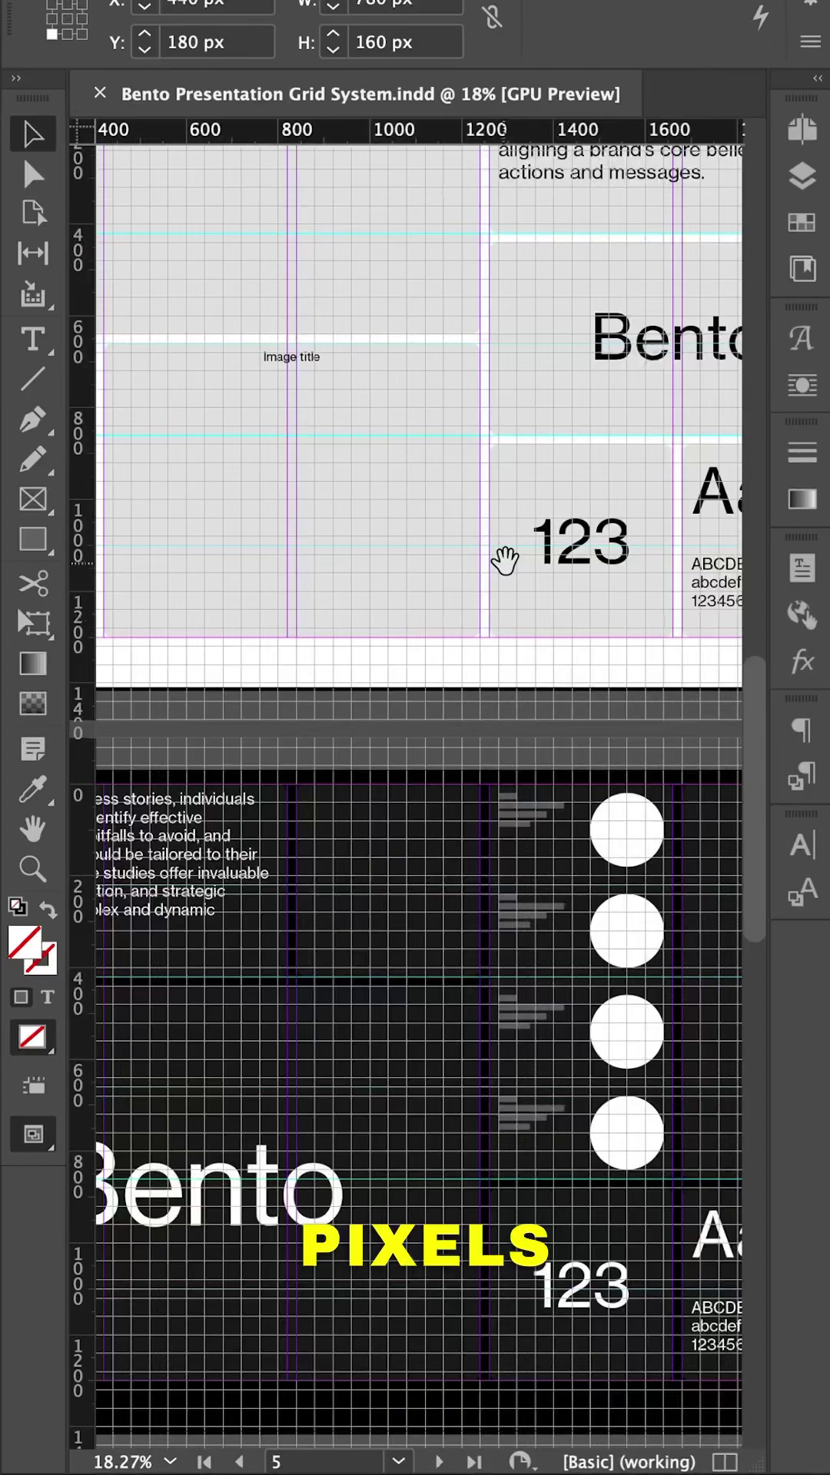
pyautogui.scroll(2, 501, 553)
# Apply 80 px rounded corners to all corners of the grey Image title module via Corner Options.
pyautogui.press('z')
pyautogui.moveTo(507, 566); pyautogui.dragTo(584, 573)
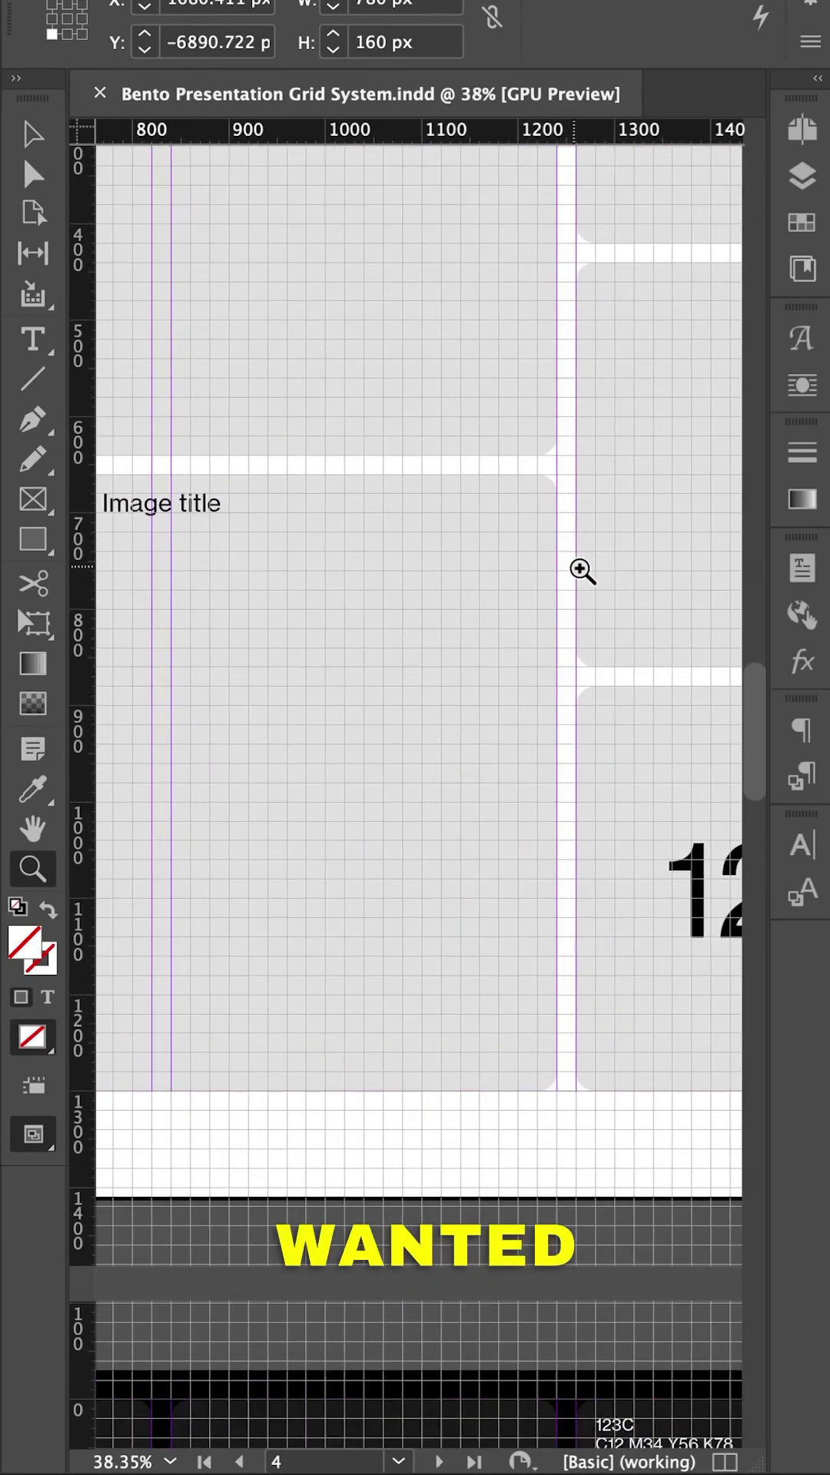
pyautogui.click(543, 497)
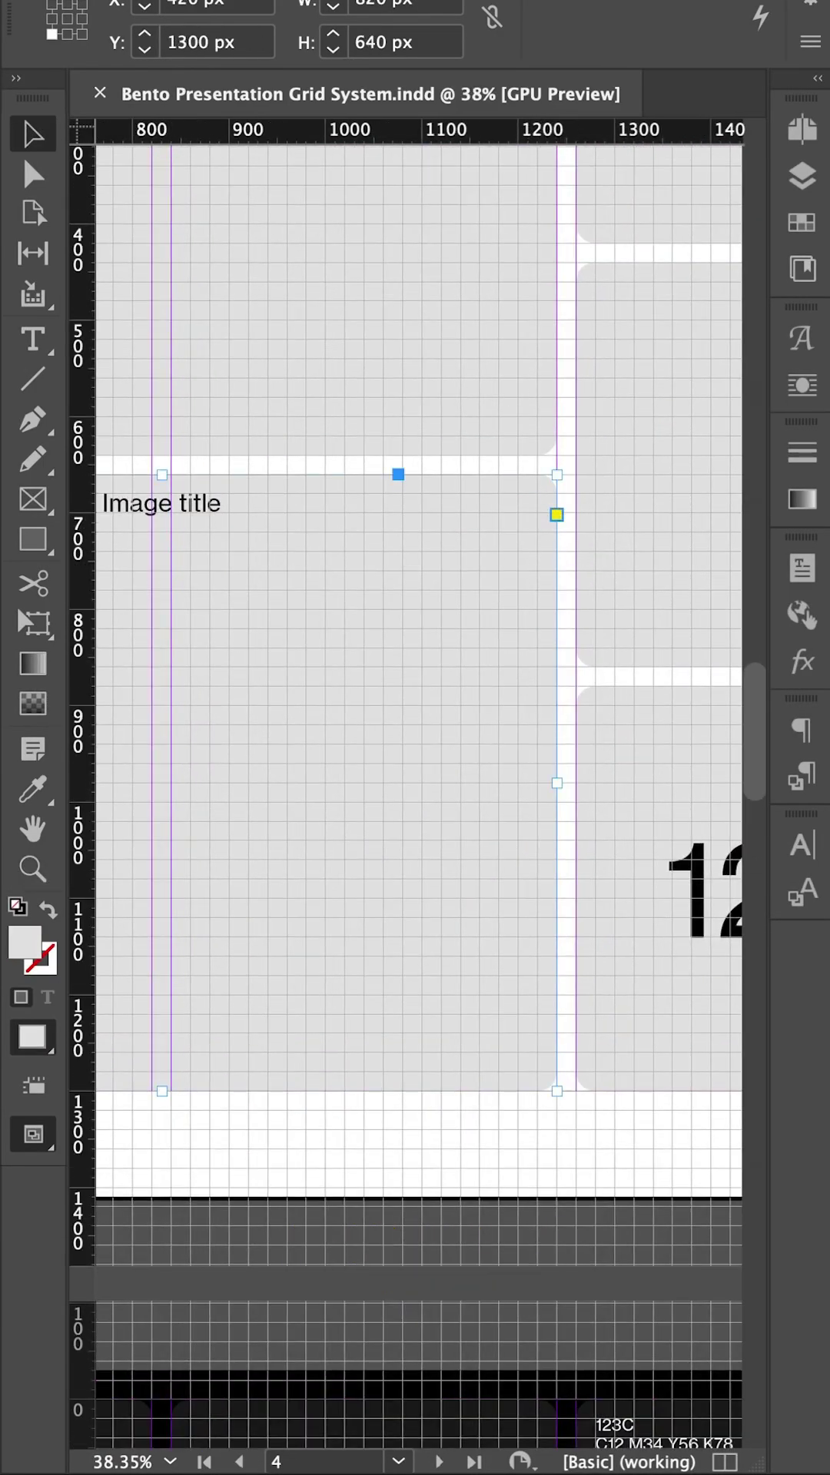
pyautogui.rightClick(549, 513)
pyautogui.click(551, 548)
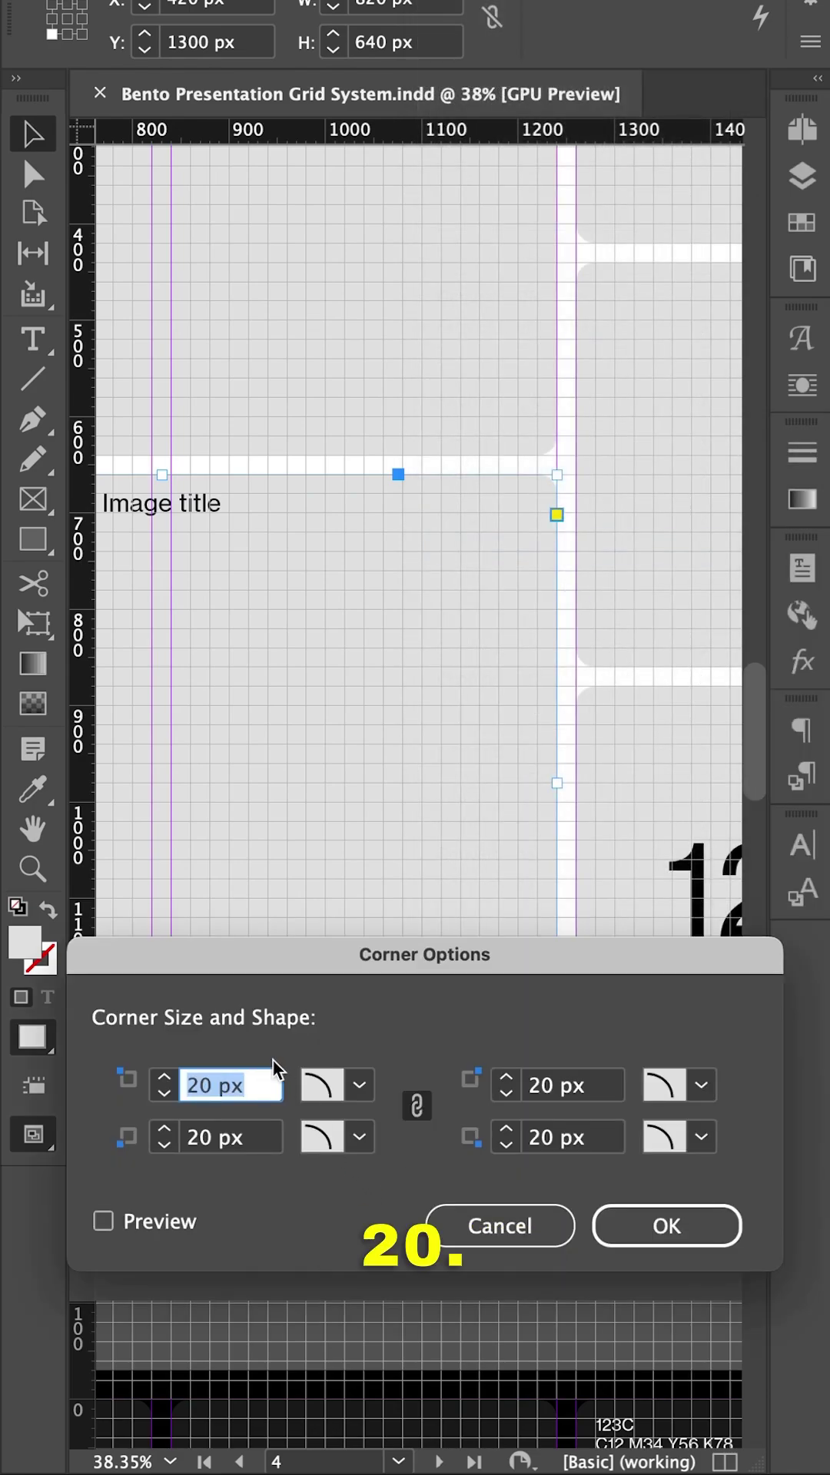
pyautogui.press('Tab')
pyautogui.press('Return')
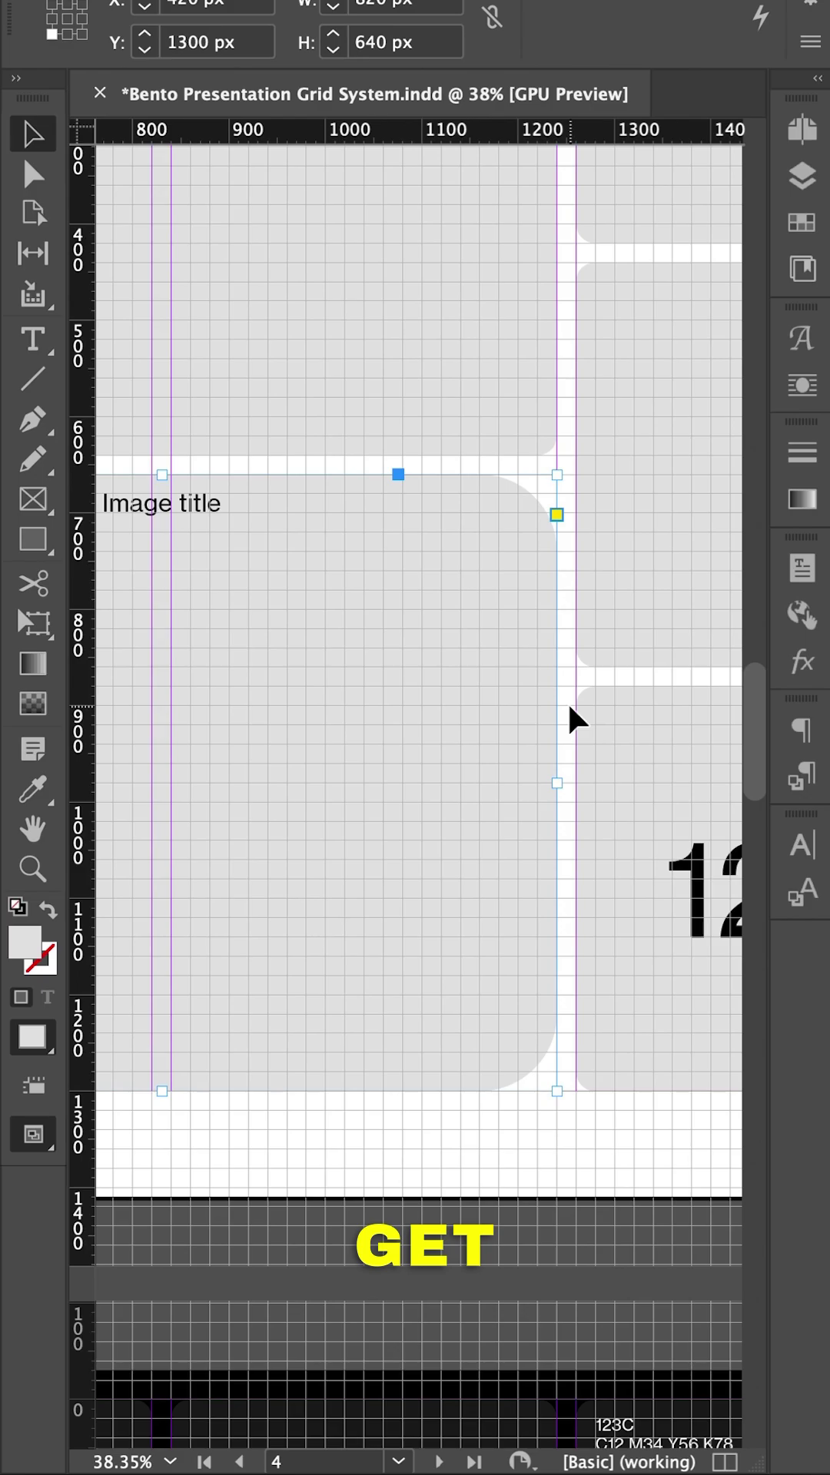
pyautogui.press('z')
pyautogui.moveTo(592, 665)
pyautogui.mouseDown()
pyautogui.moveTo(564, 778)
pyautogui.moveTo(226, 866)
pyautogui.mouseUp()
# Resize the Case studies text frame to fill its module and set 10 px inset spacing on all sides.
pyautogui.press('v')
pyautogui.click(440, 628)
pyautogui.scroll(2, 441, 629)
pyautogui.scroll(5, 297, 593)
pyautogui.scroll(1, 280, 578)
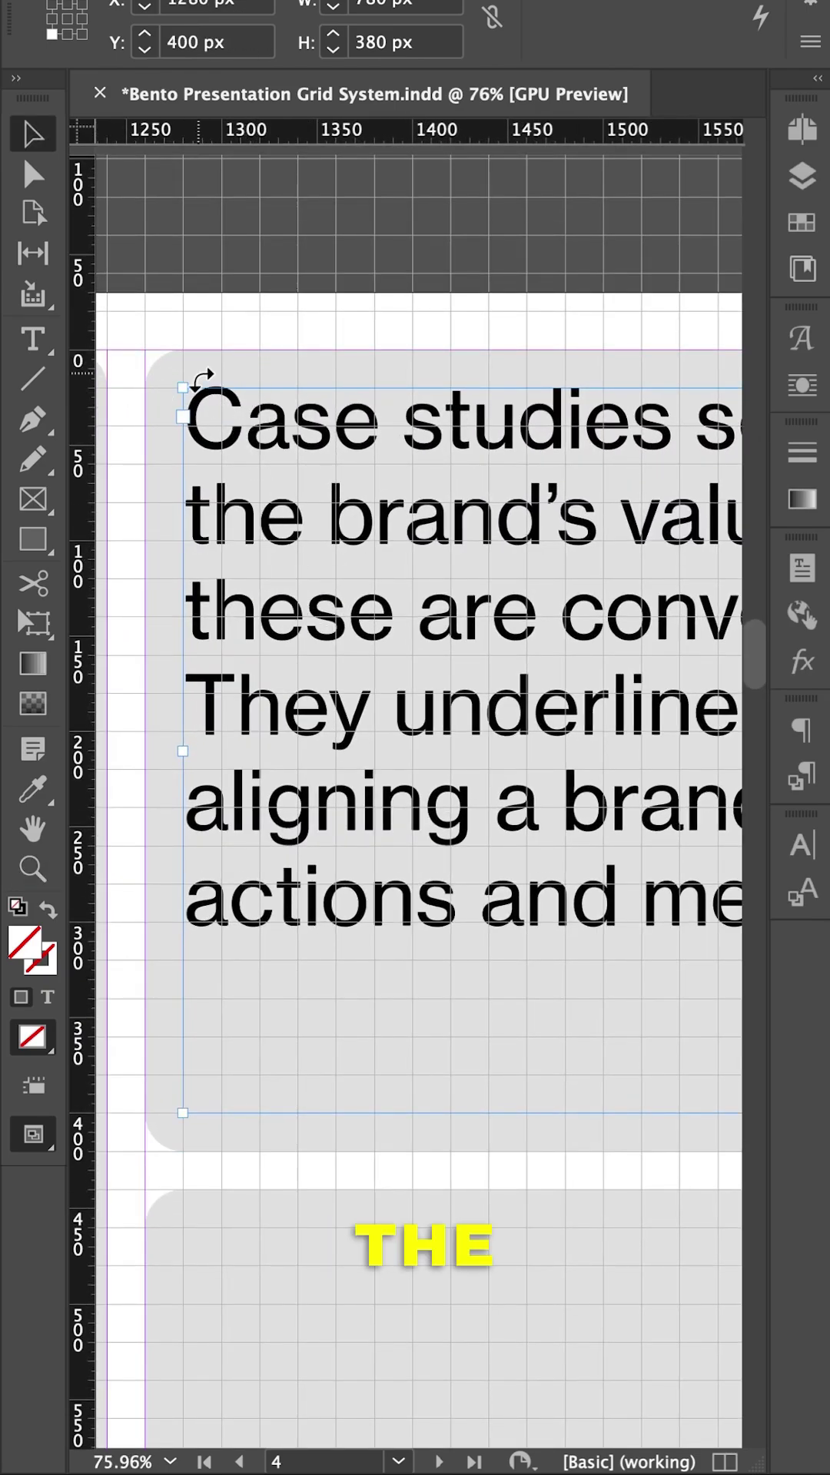
pyautogui.scroll(-3, 412, 484)
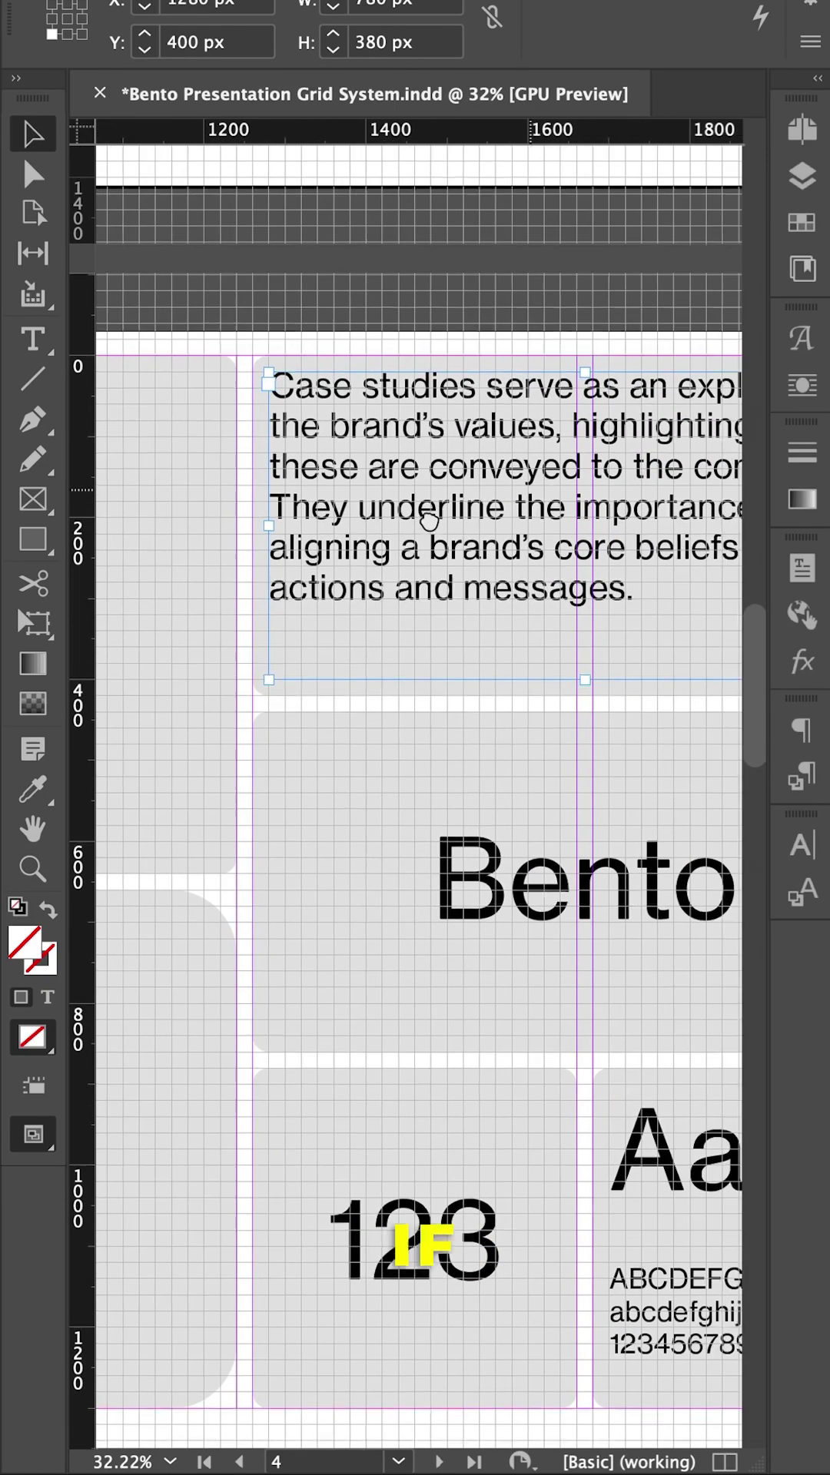
pyautogui.hscroll(1, 412, 541)
pyautogui.scroll(-1, 542, 542)
pyautogui.scroll(2, 531, 522)
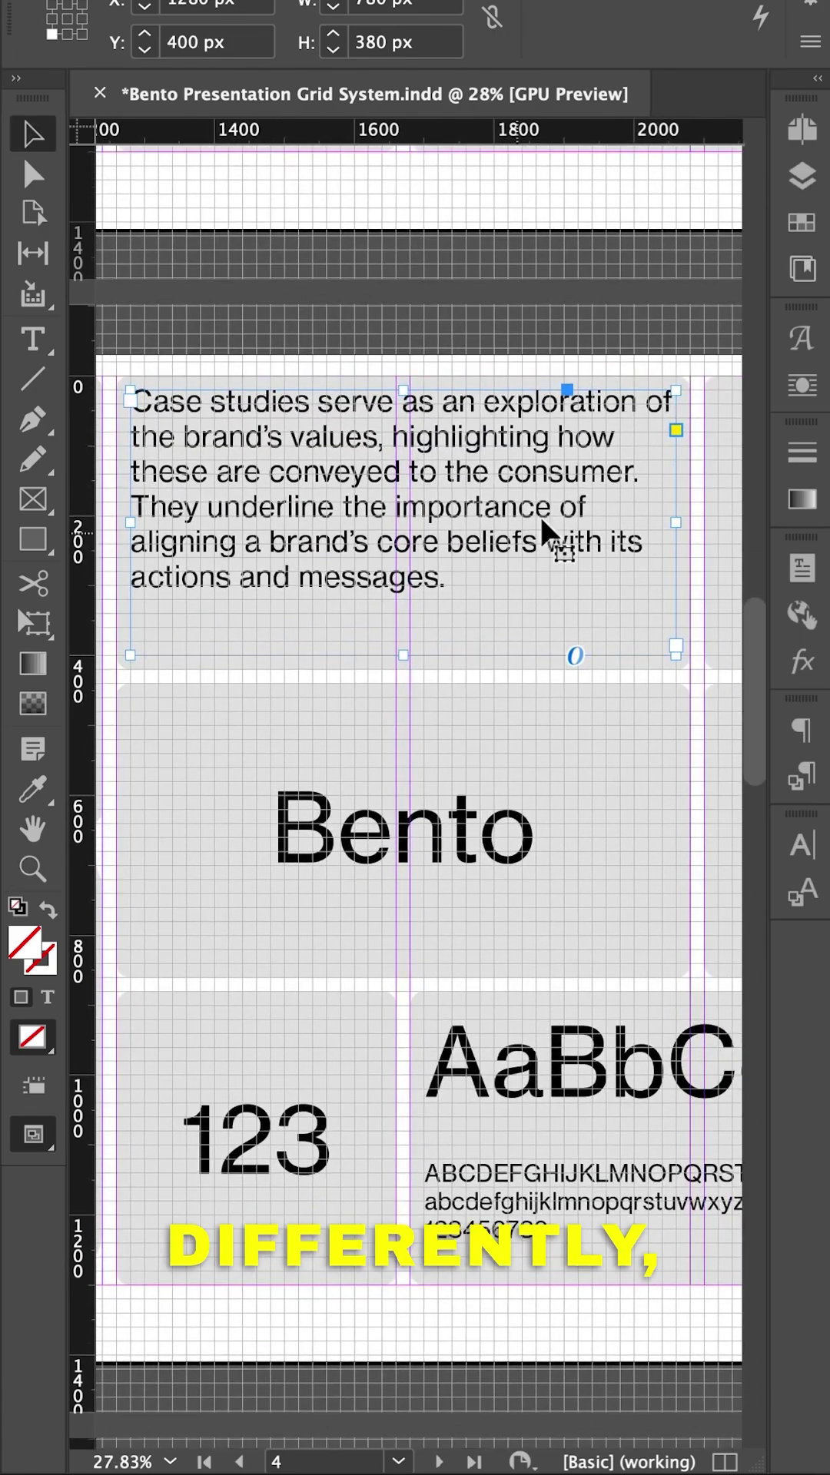
pyautogui.moveTo(688, 419); pyautogui.dragTo(701, 405)
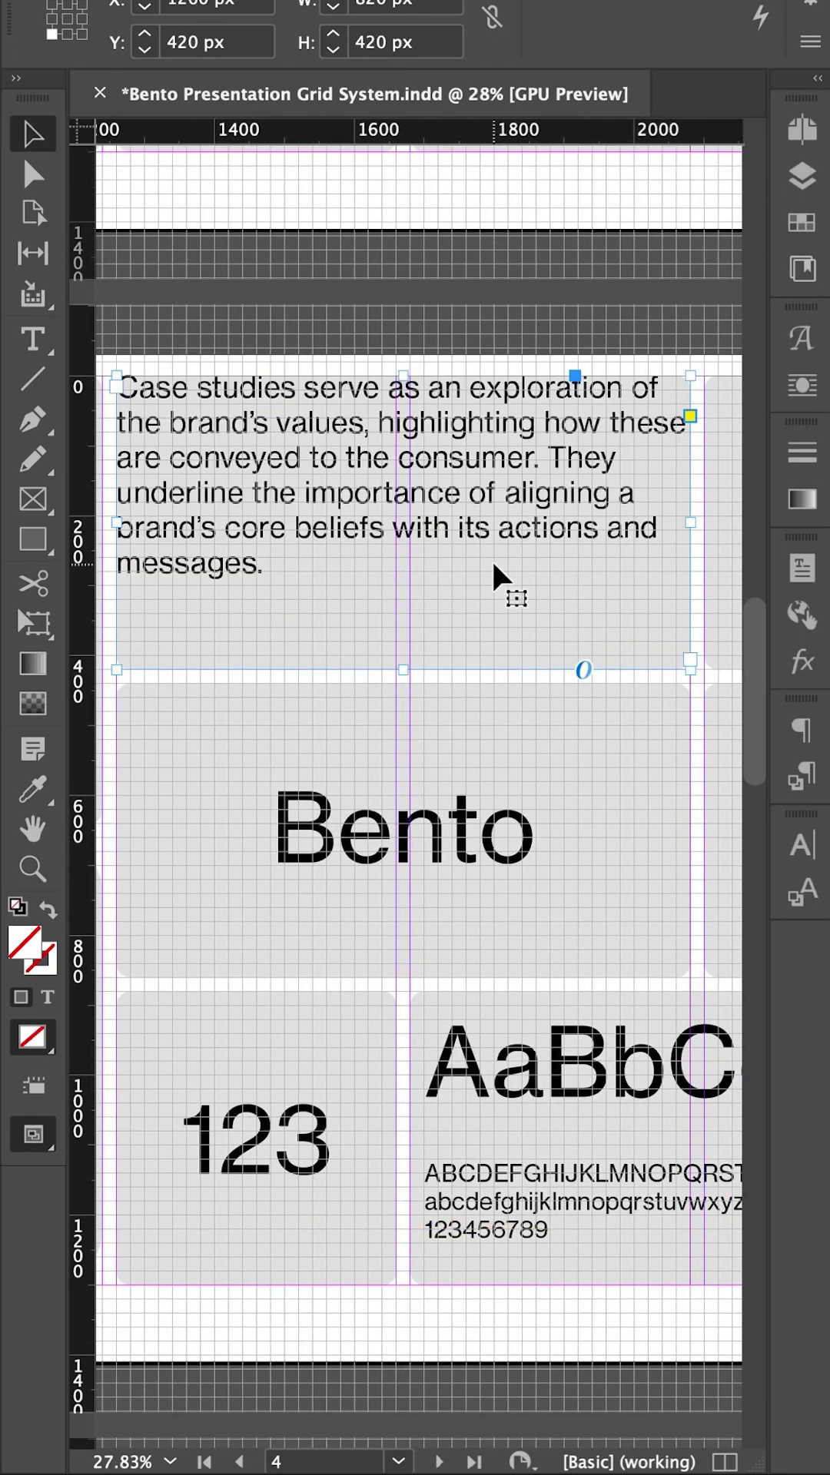
pyautogui.hotkey('ctrl', 'b')
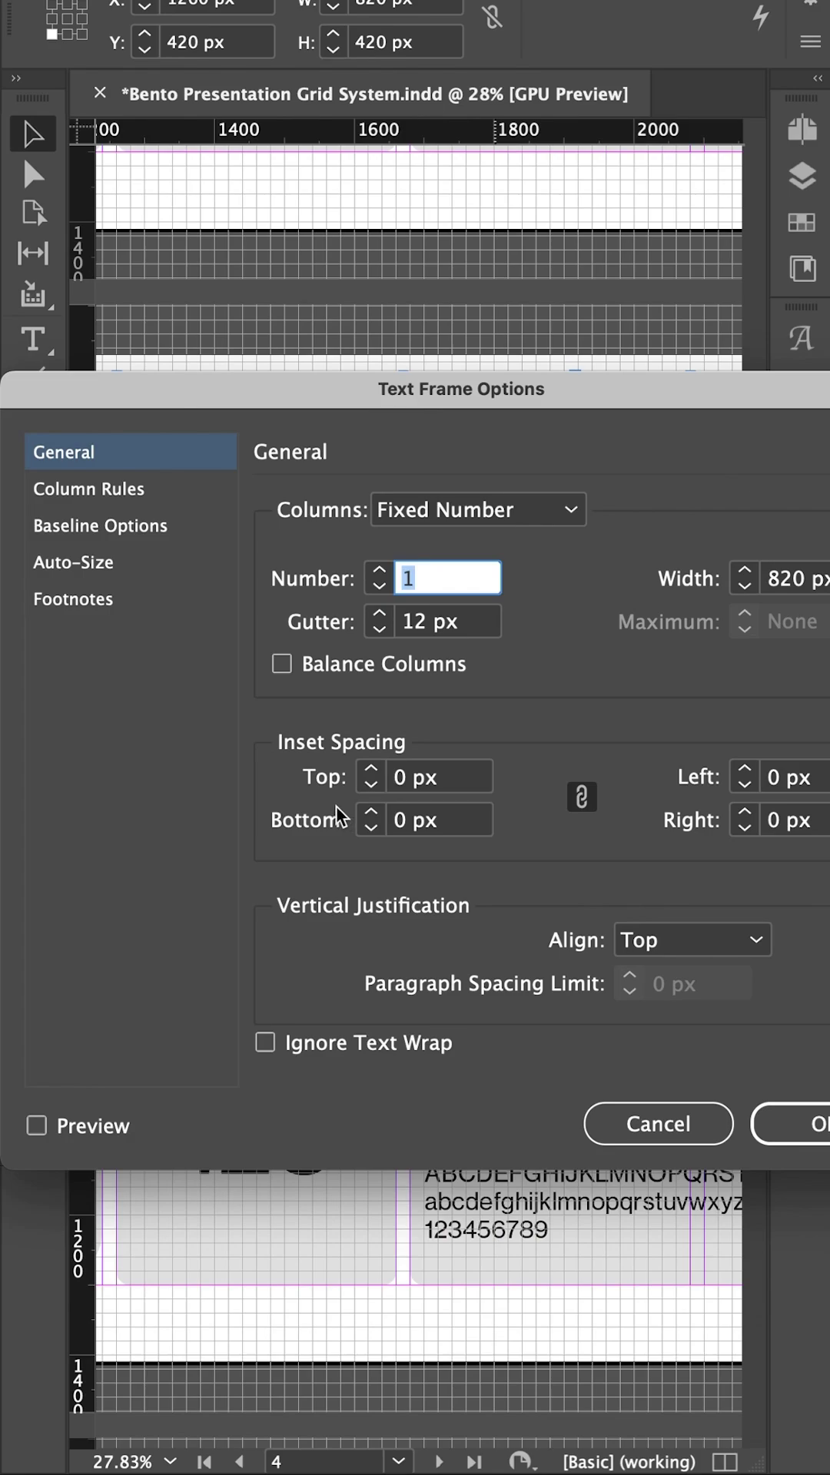
pyautogui.keyDown('shift'); pyautogui.click(373, 769); pyautogui.keyUp('shift')
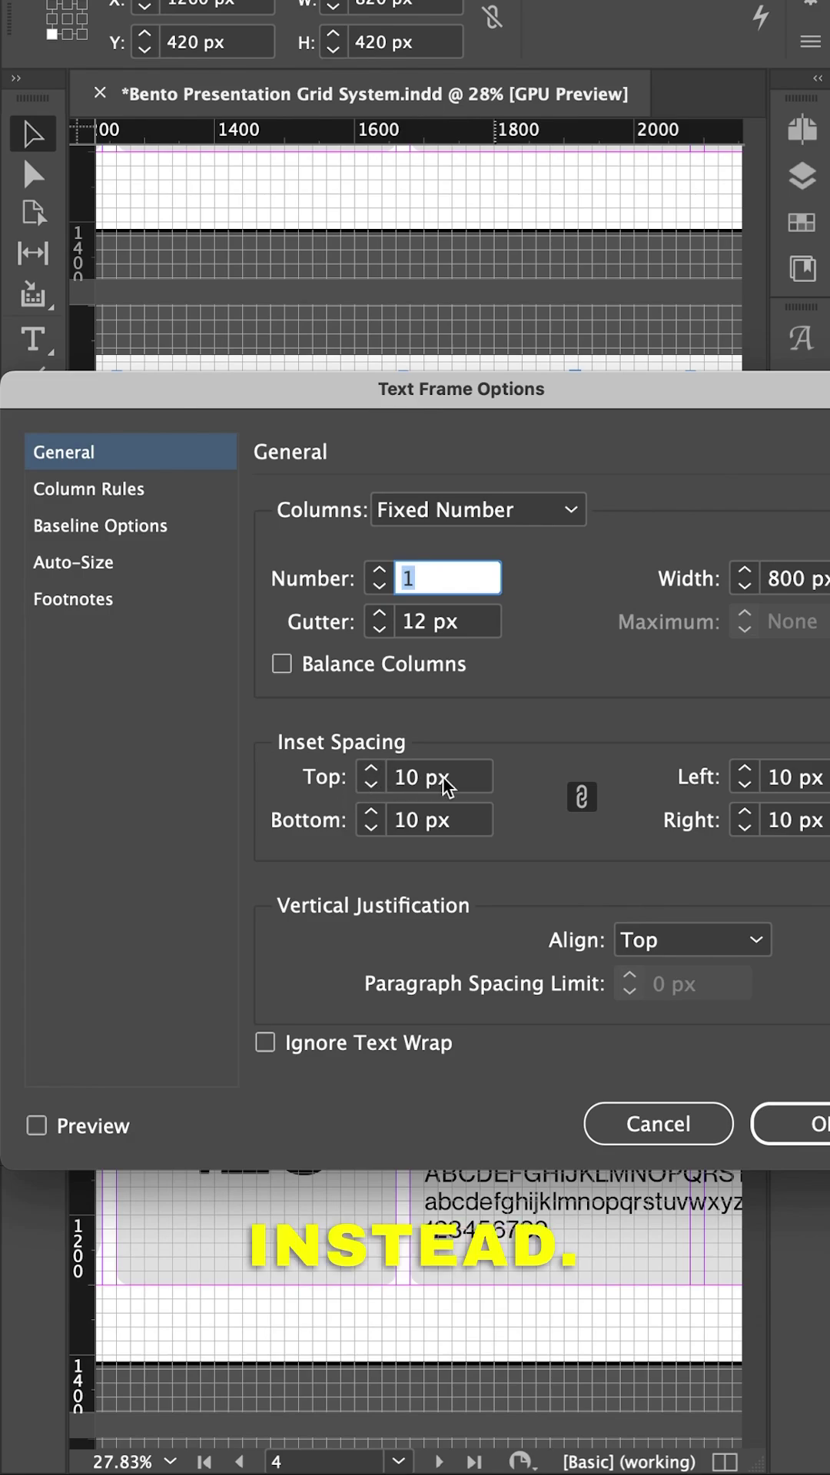